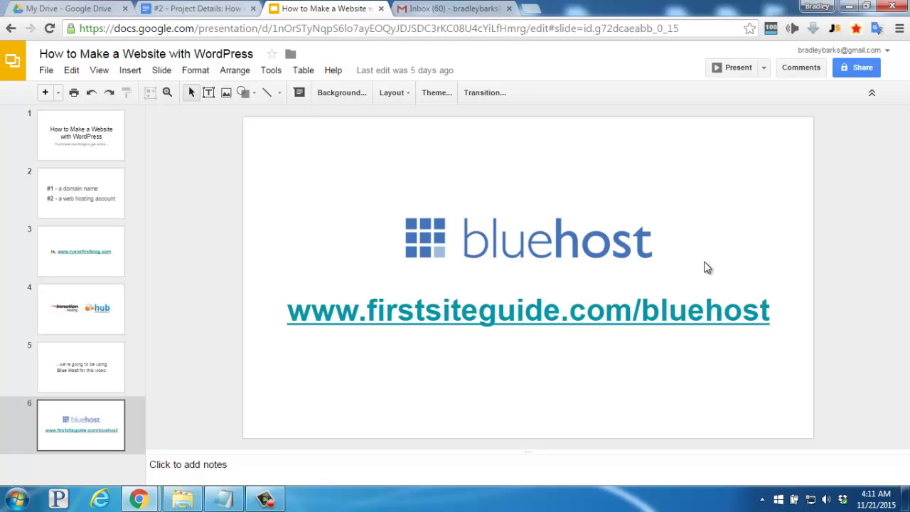
Load firstsiteguide.com/bluehost in a new tab and start the Bluehost signup to compare plans
left_click(530, 9)
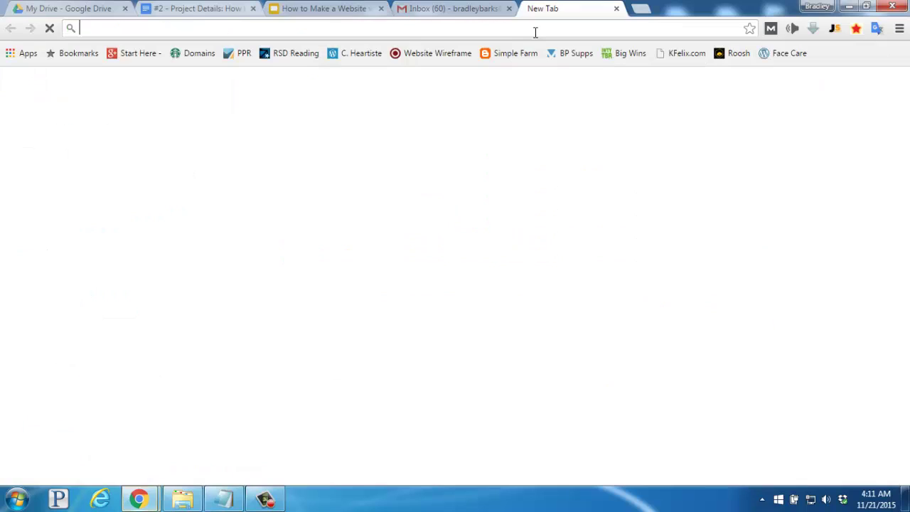
type("www.firstsiteguide.com/bluehost")
key("Return")
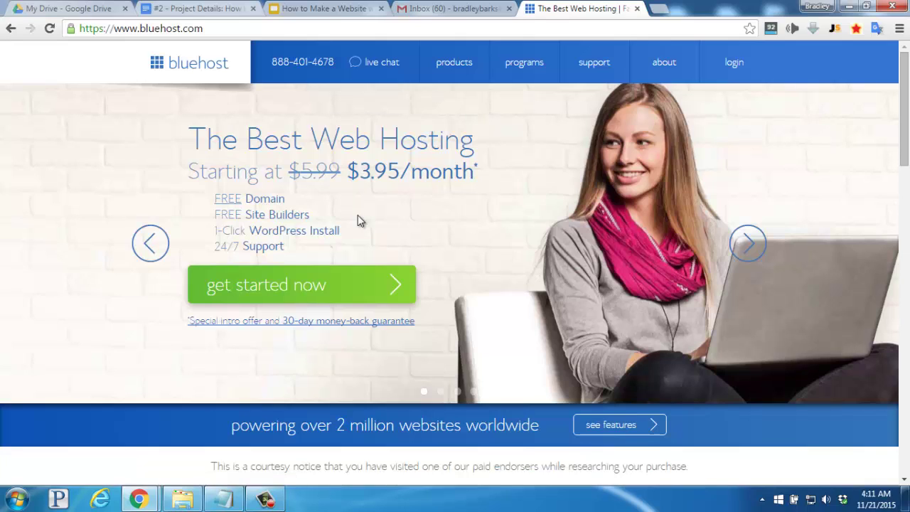
left_click(344, 282)
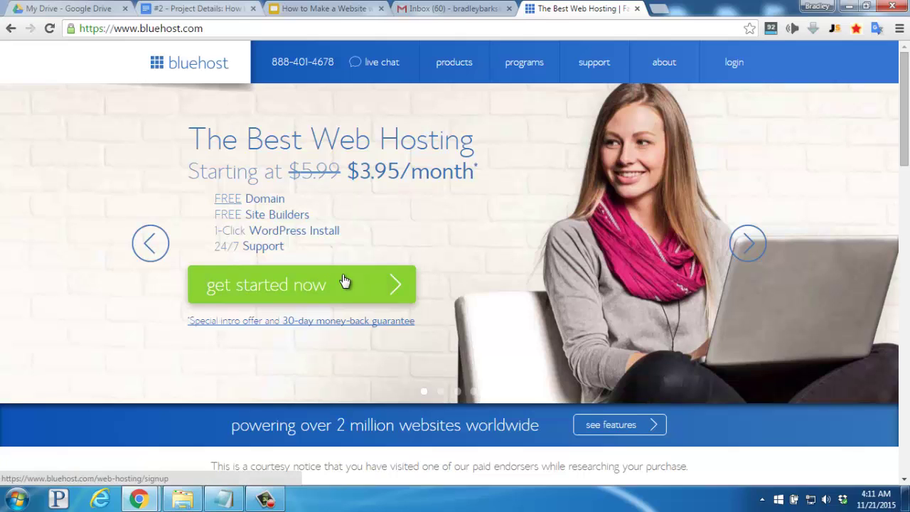
left_click(344, 282)
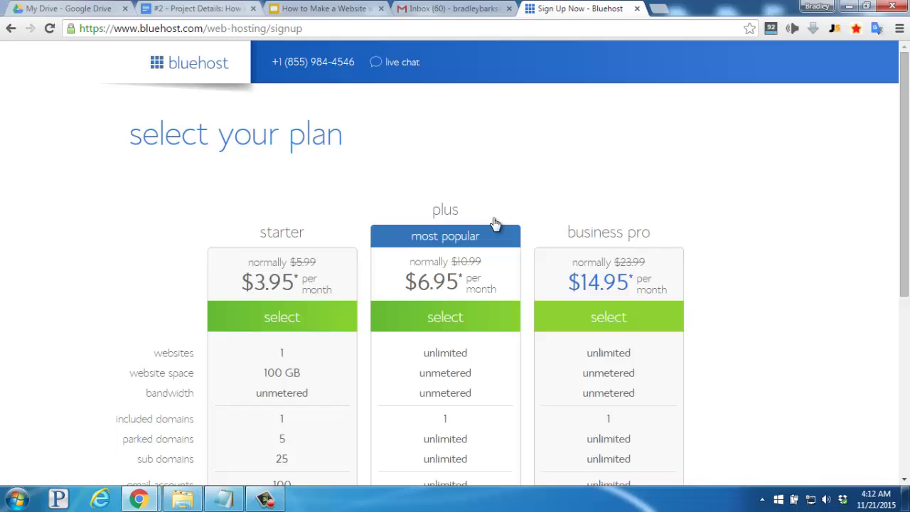
scroll(192, 286, "down", 1)
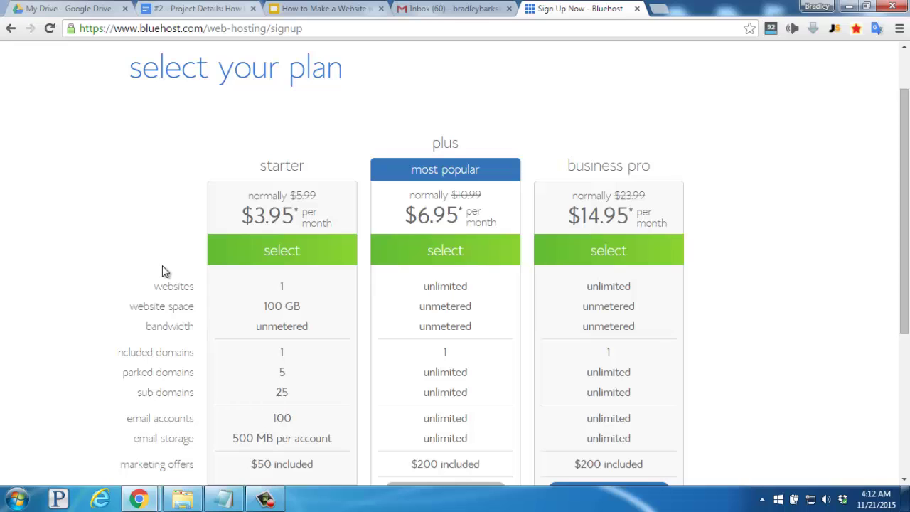
Choose the starter plan and request the new domain ryansfirstblog1.com
left_click(275, 251)
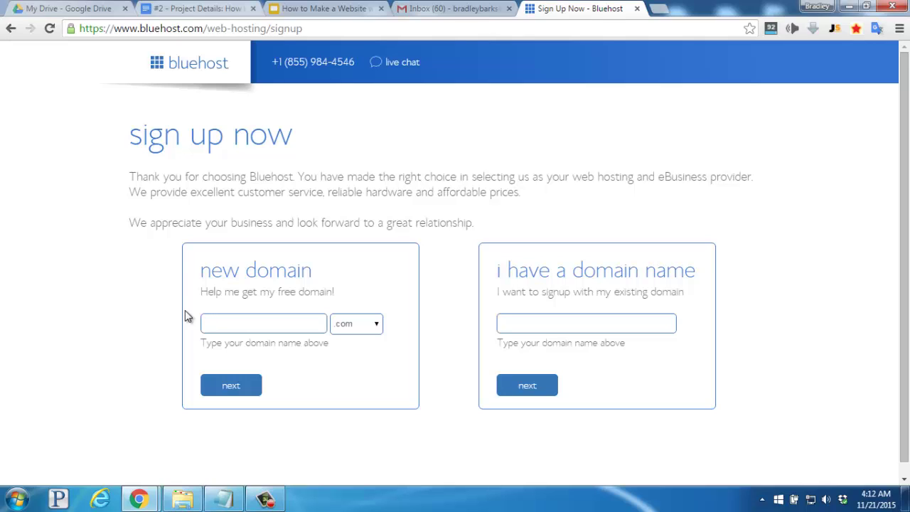
type("ryansfirstblog1")
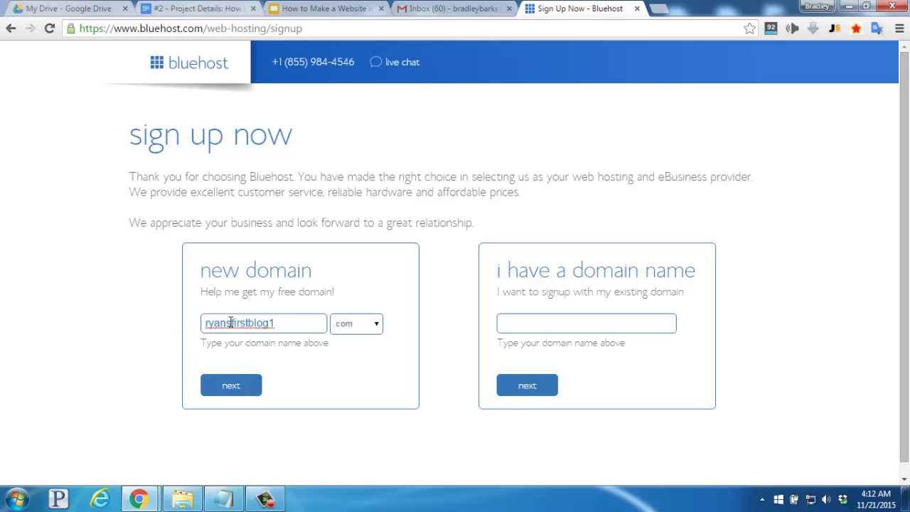
left_click(229, 387)
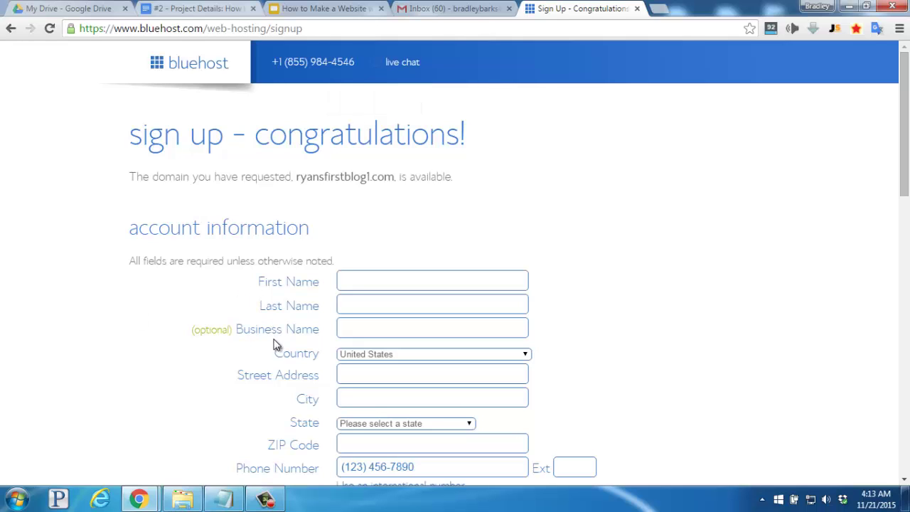
scroll(213, 362, "down", 2)
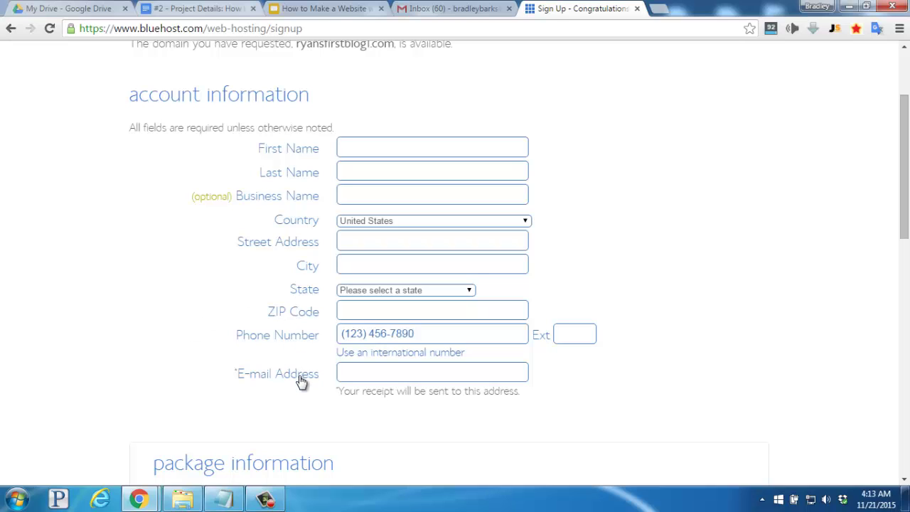
scroll(203, 355, "down", 3)
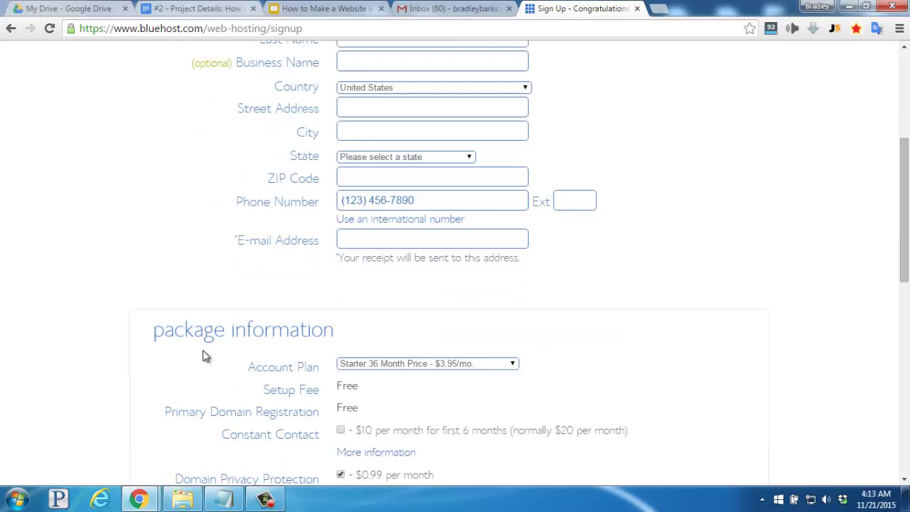
scroll(203, 355, "down", 1)
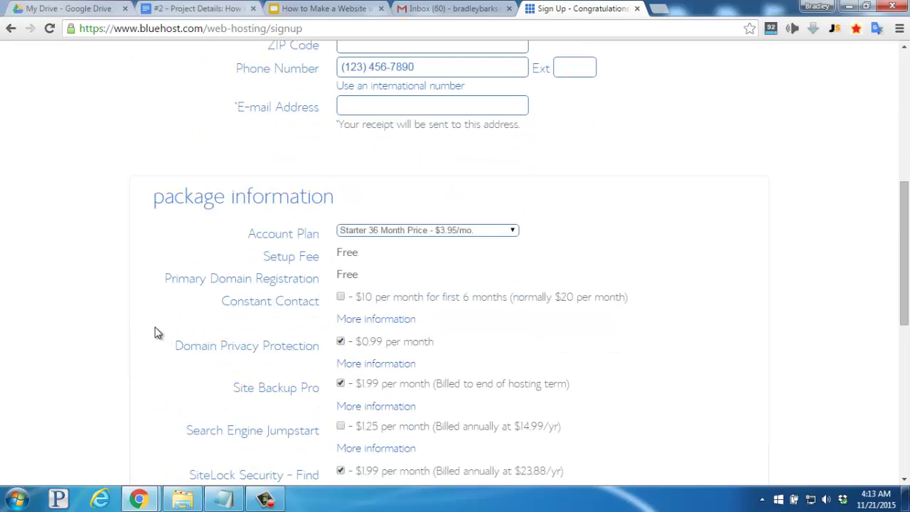
left_click(370, 231)
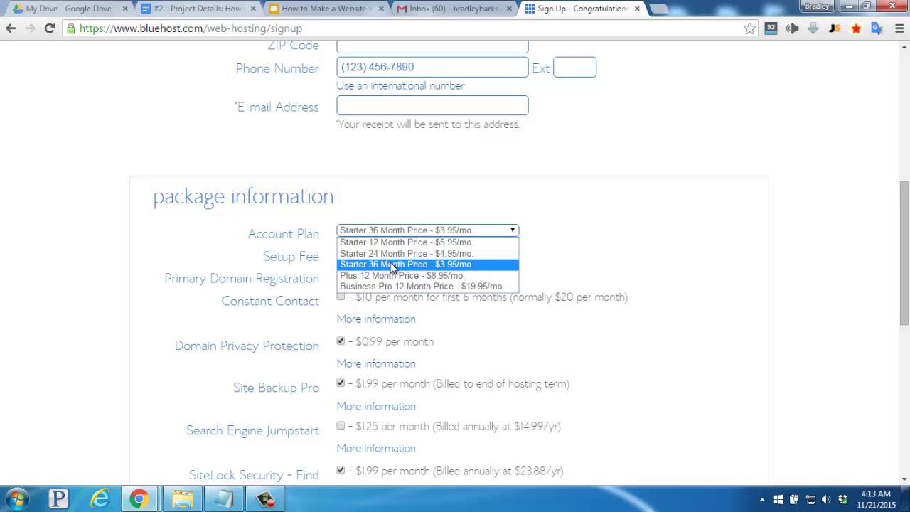
left_click(392, 264)
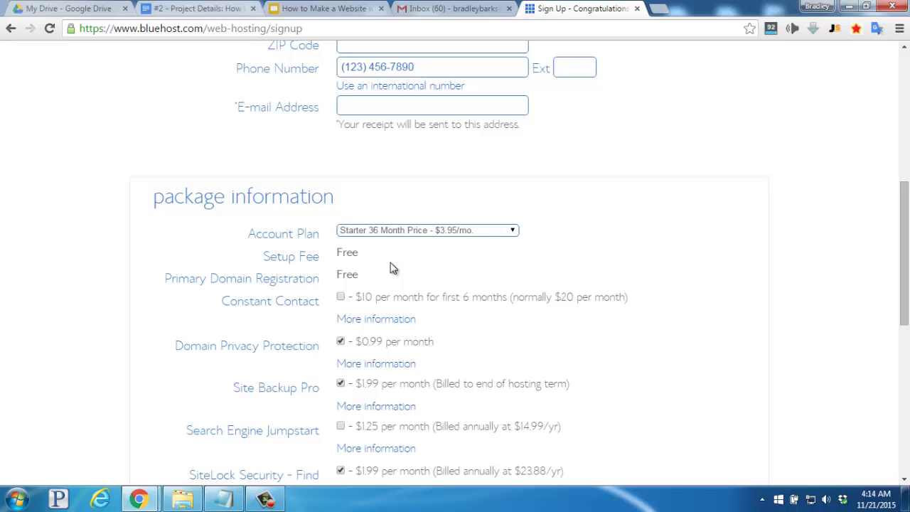
Review the Domain Privacy details, then uncheck the Site Backup Pro and SiteLock Security add-ons
left_click(368, 362)
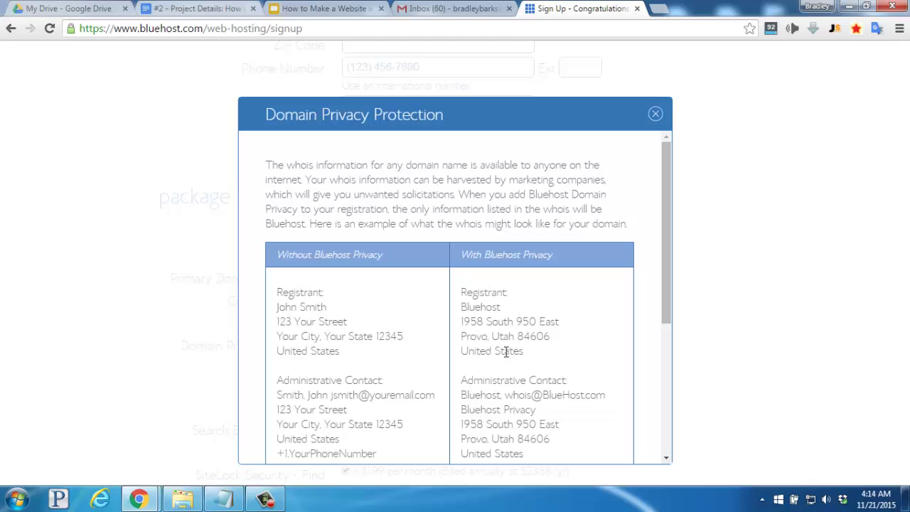
left_click(655, 114)
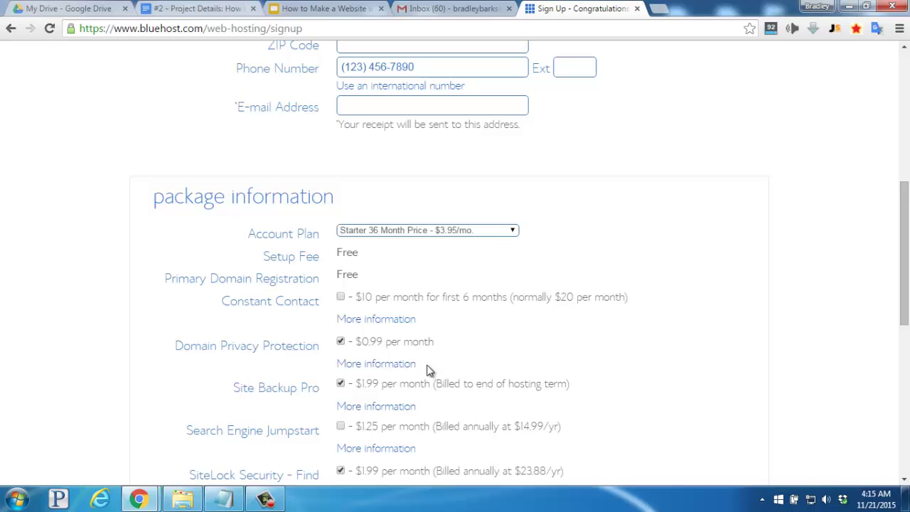
left_click(340, 384)
scroll(341, 389, "down", 2)
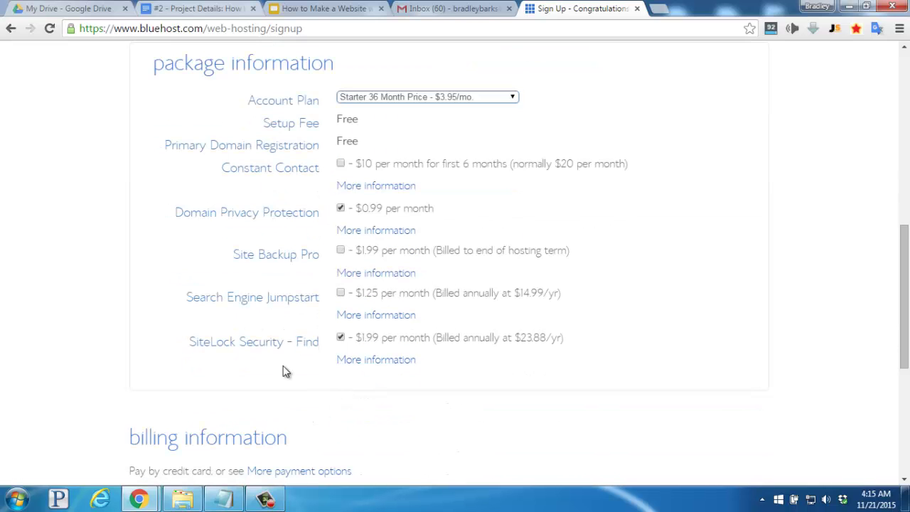
left_click(341, 339)
Scroll to billing information and agree to the terms of service
scroll(316, 374, "down", 4)
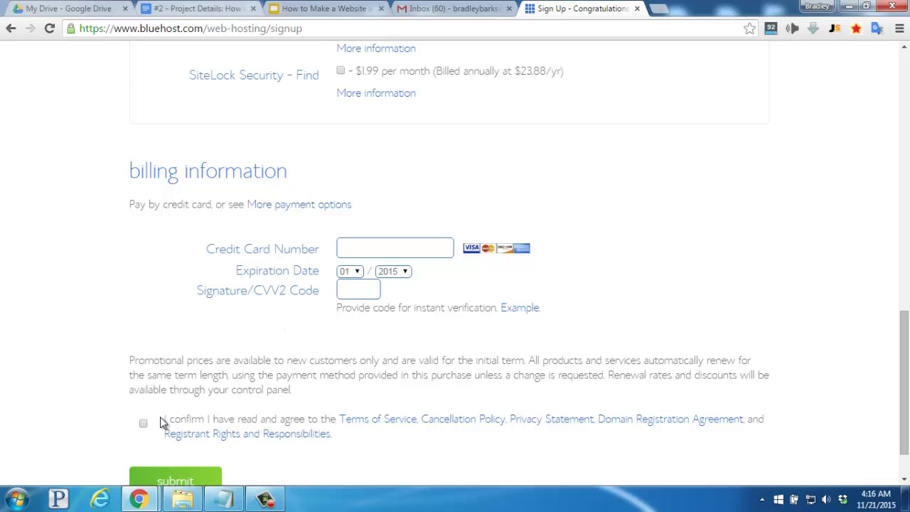
left_click(145, 425)
scroll(144, 425, "down", 1)
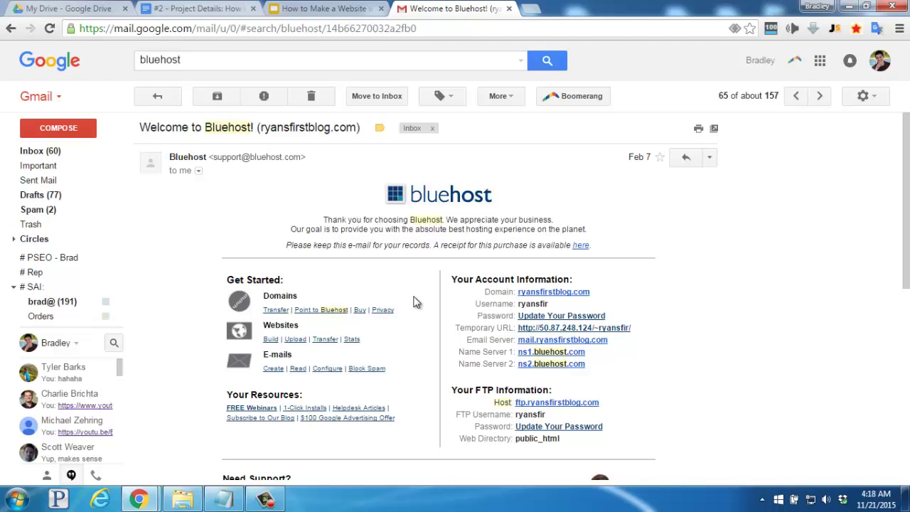
Follow the welcome email's login link to open the Bluehost cPanel for the new site
left_click(558, 320)
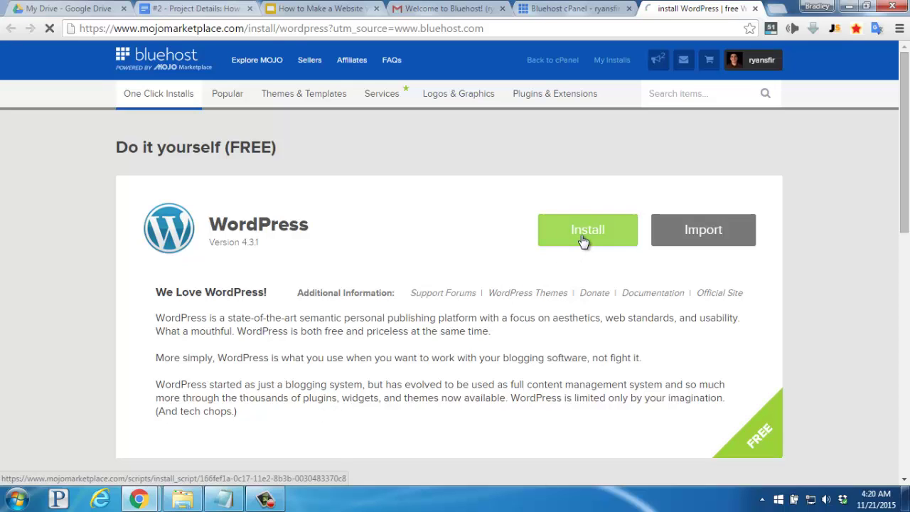
Start the free WordPress install on the chosen domain with site name 'Ryan's First Blog'
left_click(583, 240)
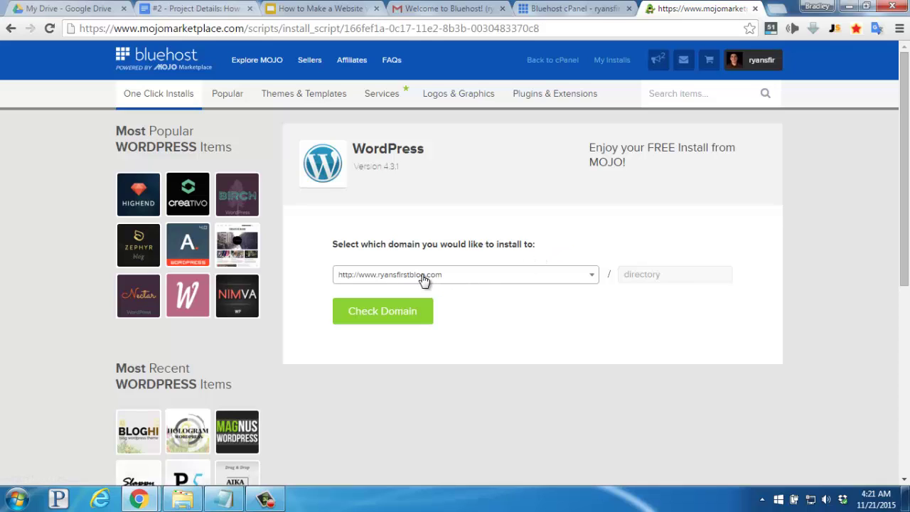
left_click(383, 320)
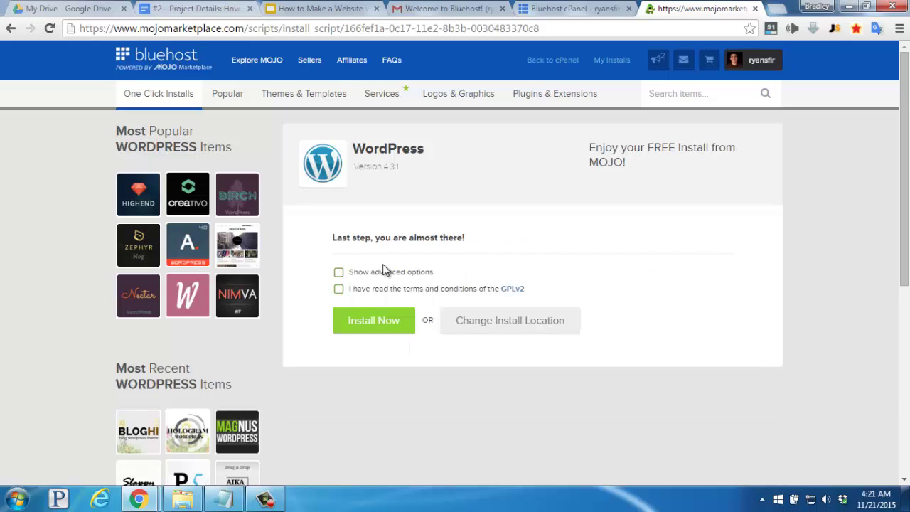
left_click(339, 273)
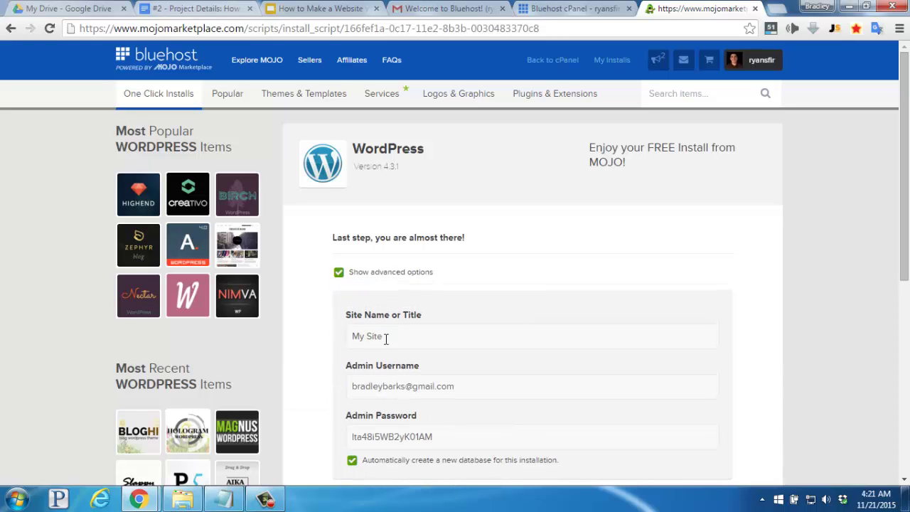
left_click_drag(388, 338, 348, 335)
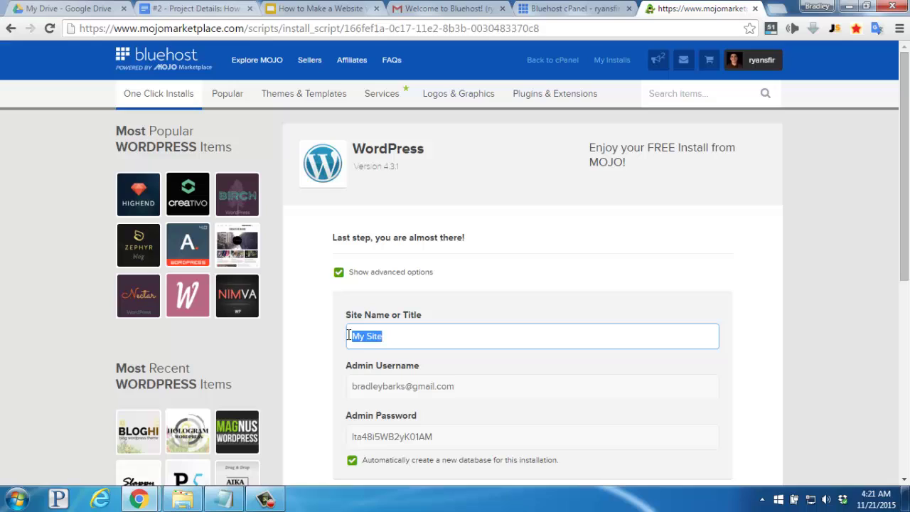
key("BackSpace")
type("Ryan's First Blog")
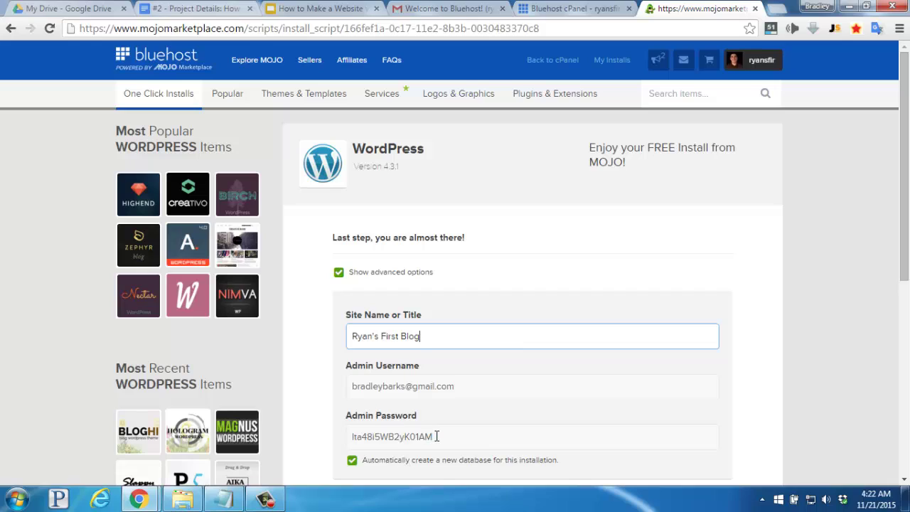
Accept the GPLv2 terms and run the WordPress installation
left_click_drag(432, 437, 350, 437)
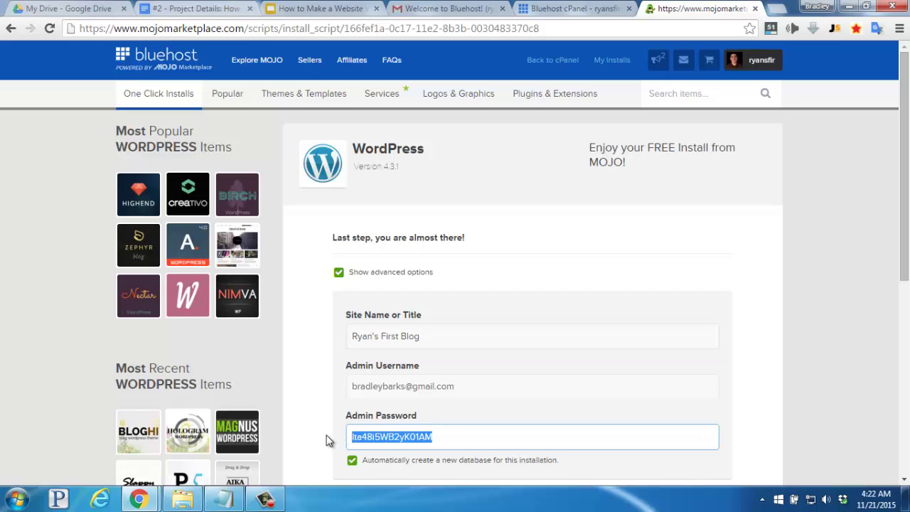
left_click(327, 437)
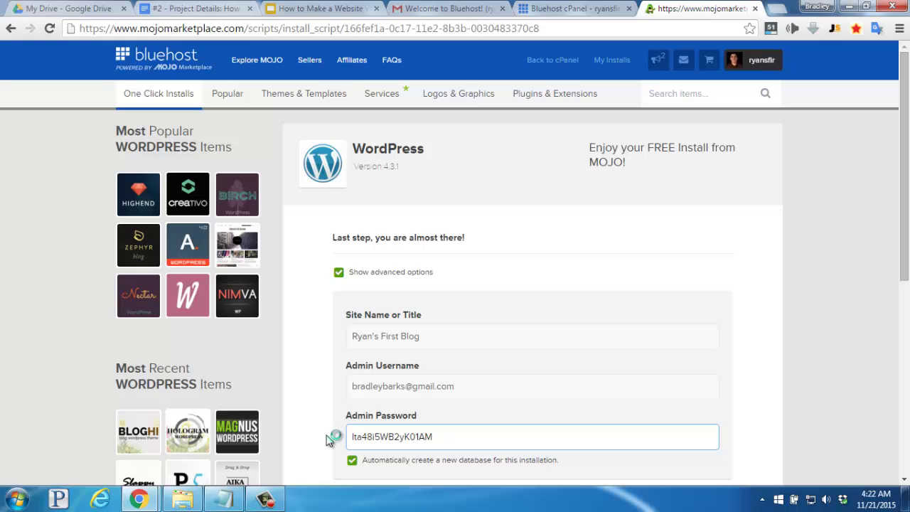
scroll(326, 427, "down", 2)
scroll(328, 434, "down", 1)
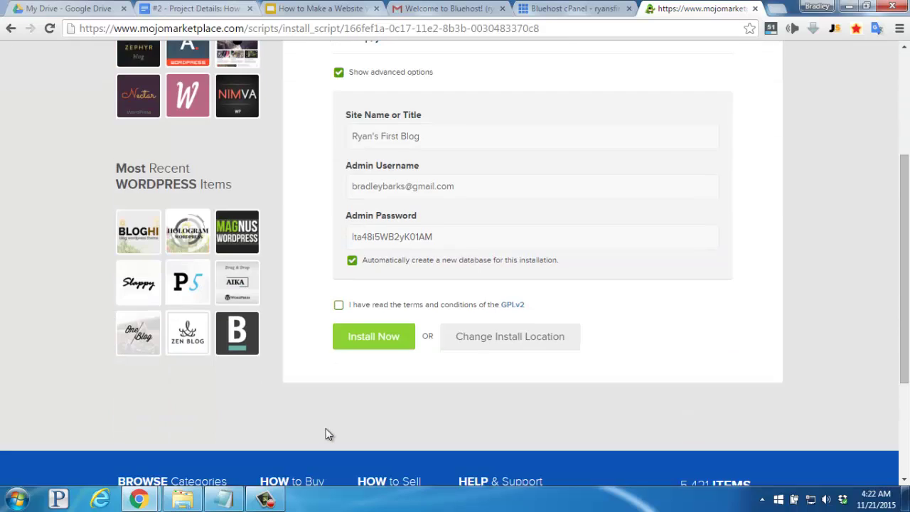
left_click(339, 305)
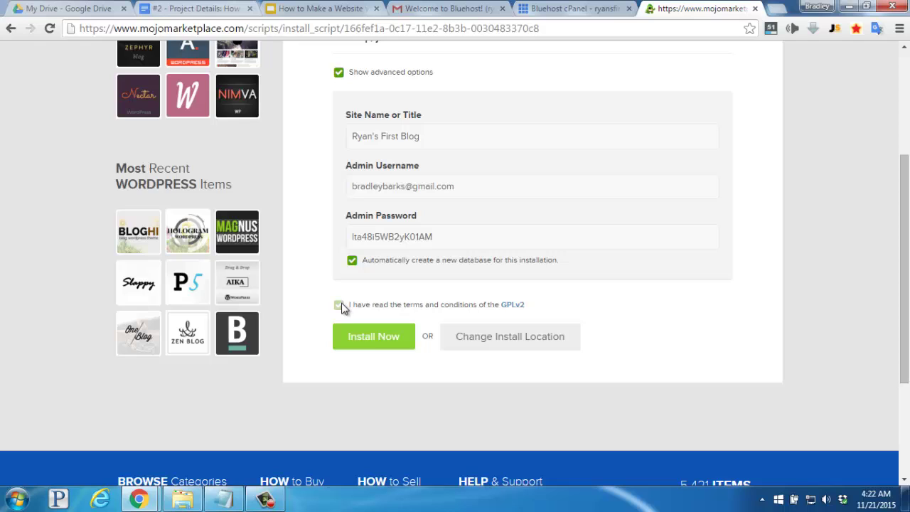
left_click(374, 337)
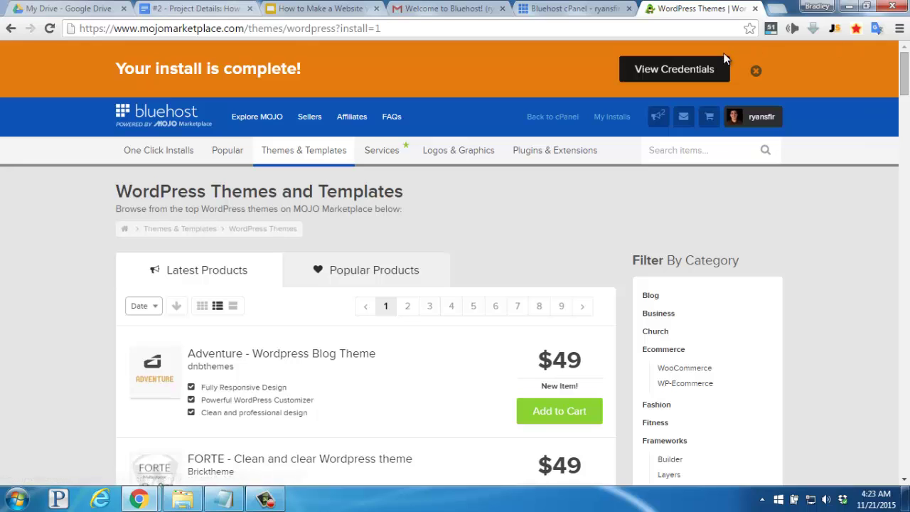
View the install credentials and go to My Installs to reach the WordPress admin login
left_click(673, 71)
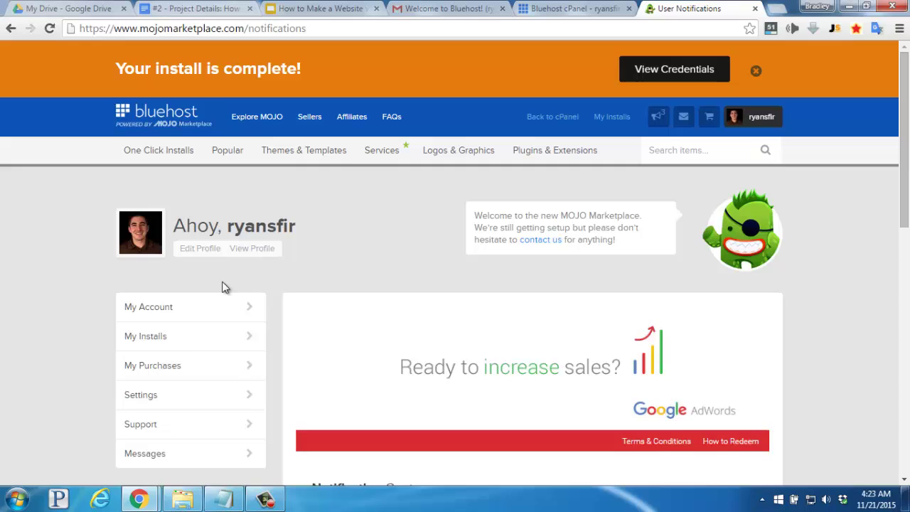
left_click(184, 339)
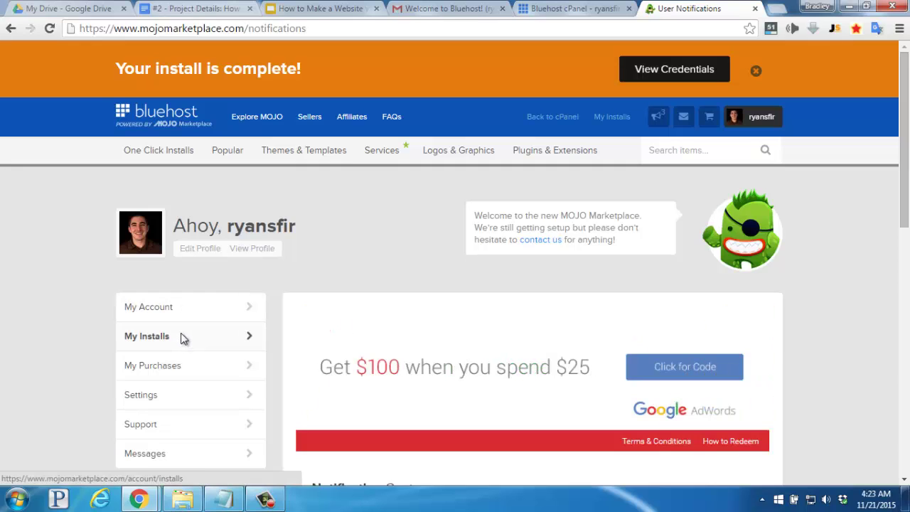
left_click(183, 339)
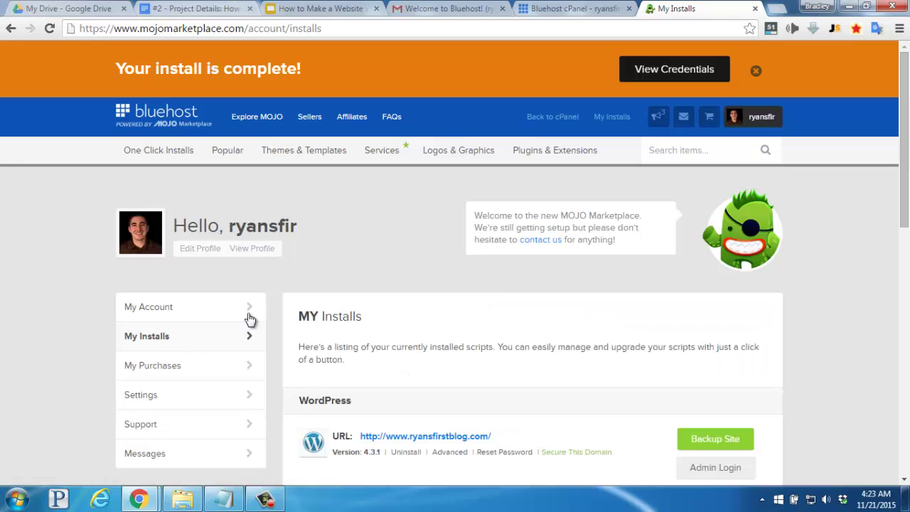
scroll(288, 280, "down", 2)
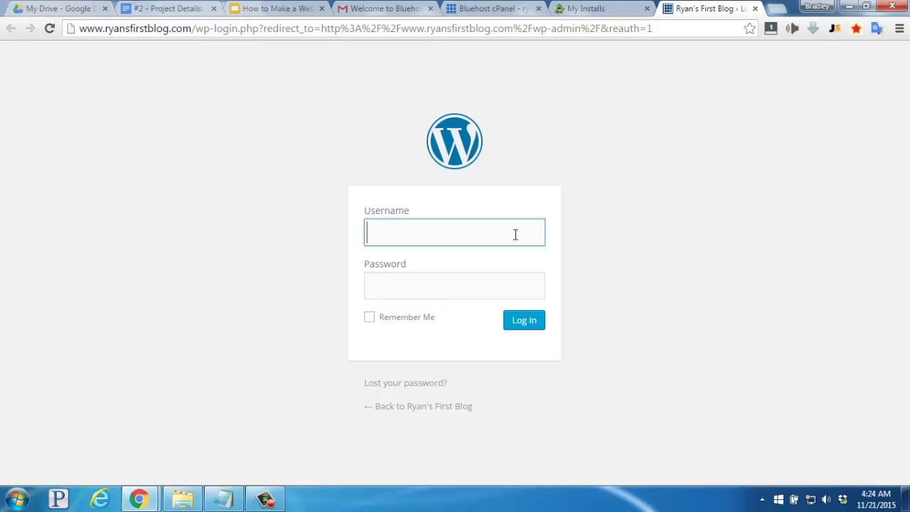
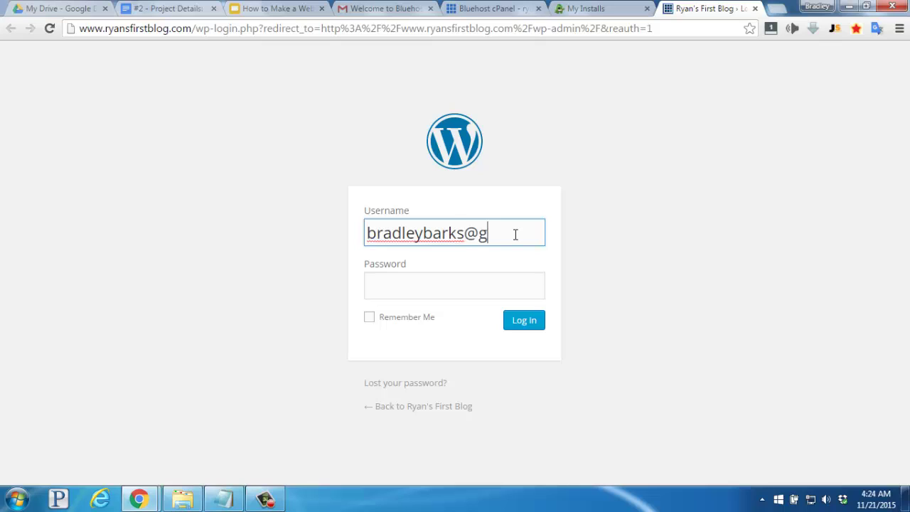
Sign in to WordPress with the admin e-mail address and pasted password
key("Tab")
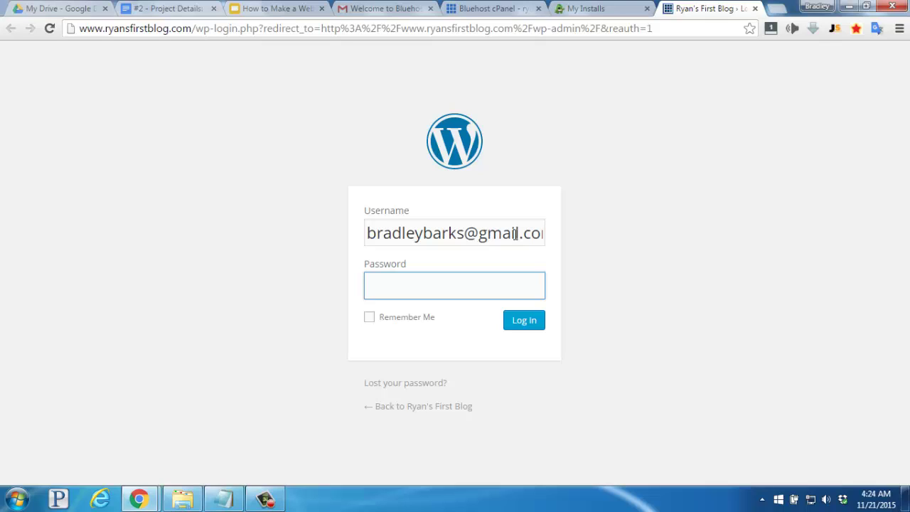
key("ctrl+v")
left_click(528, 323)
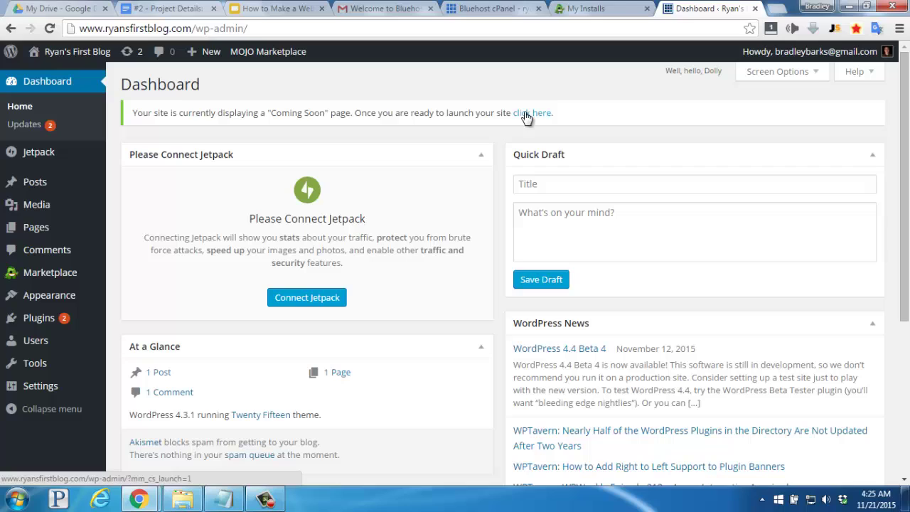
Launch Ryan's First Blog out of Coming Soon mode from the Dashboard notice
left_click(526, 115)
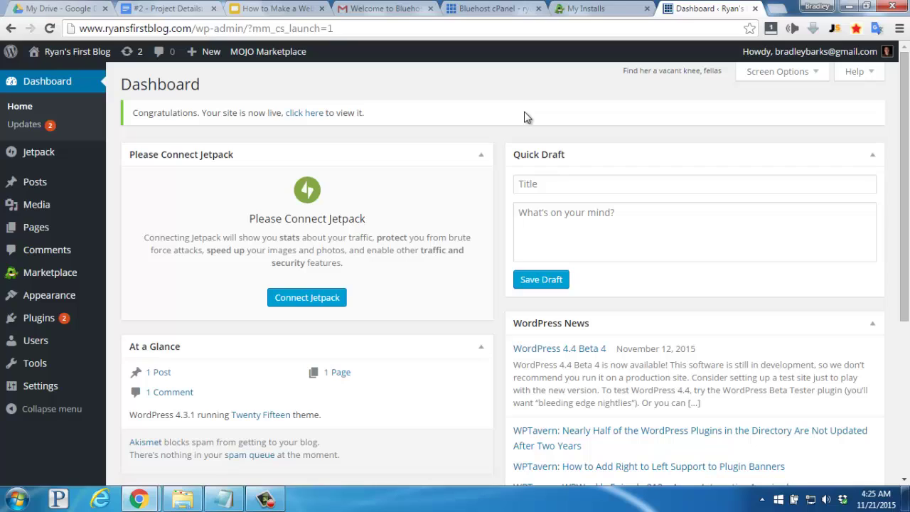
mouse_move(69, 57)
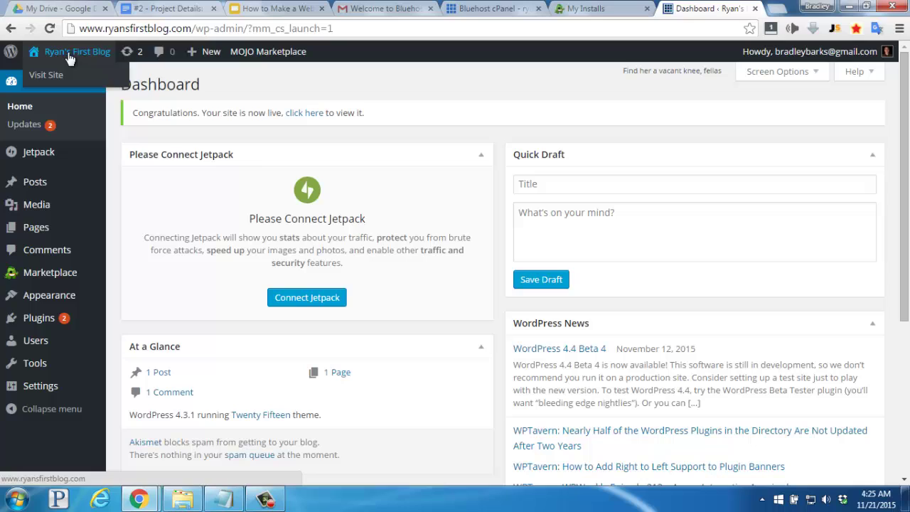
right_click(69, 57)
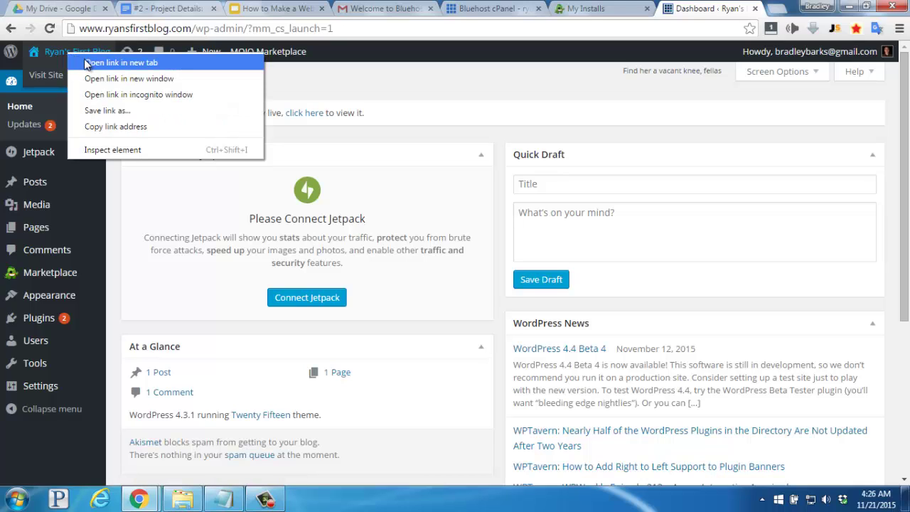
left_click(86, 64)
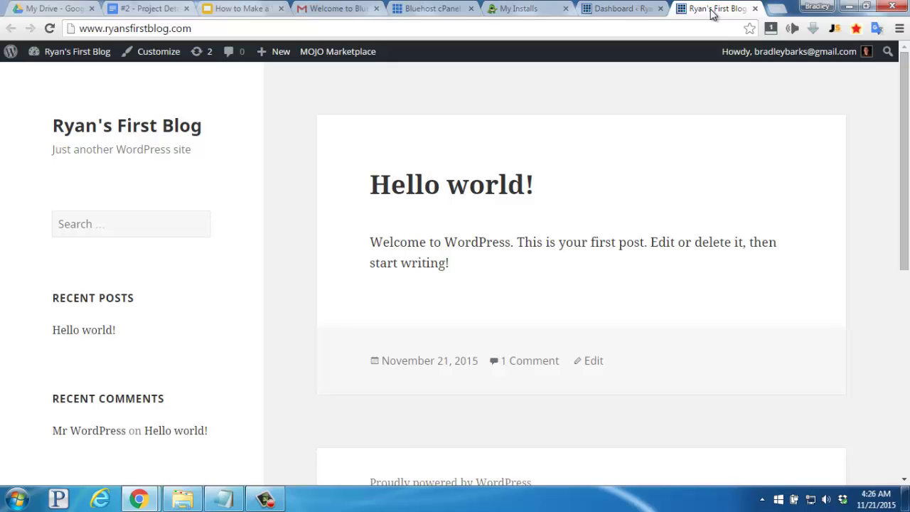
left_click(755, 8)
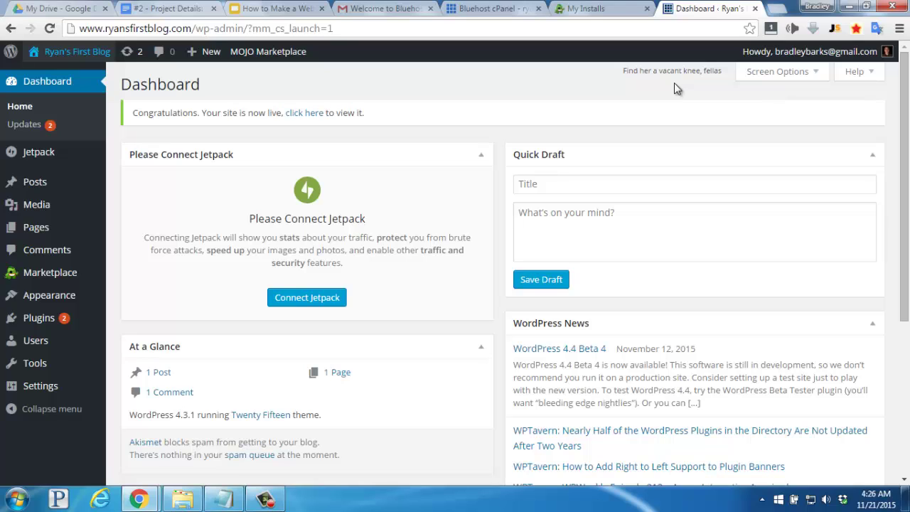
Install the Penscratch theme from WordPress.org Themes and activate it
mouse_move(72, 302)
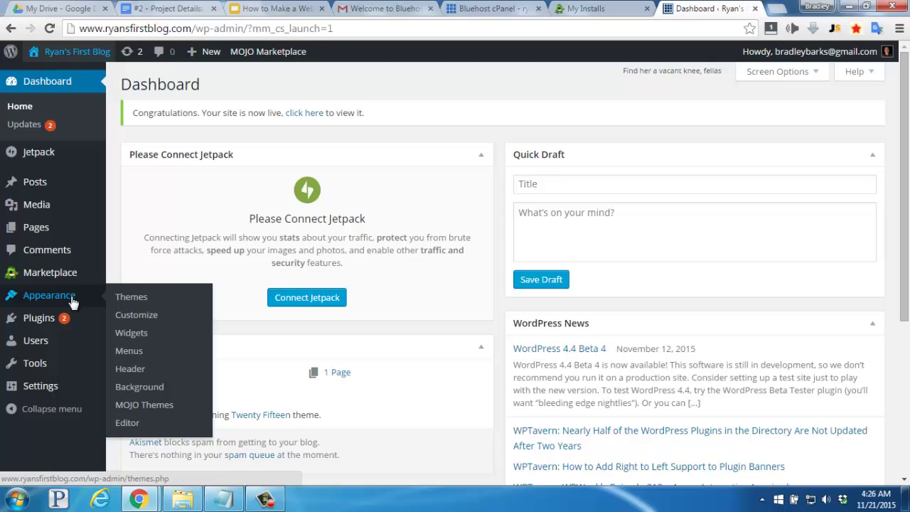
left_click(132, 299)
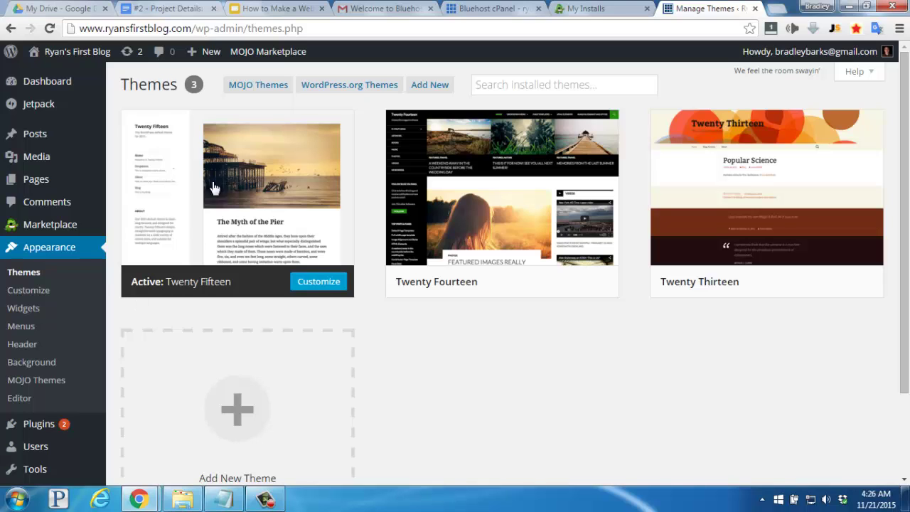
left_click(340, 90)
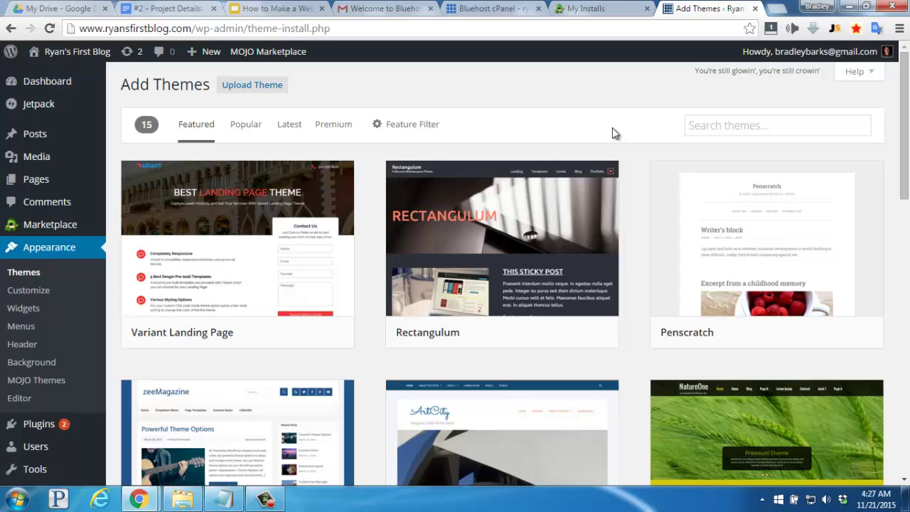
mouse_move(712, 214)
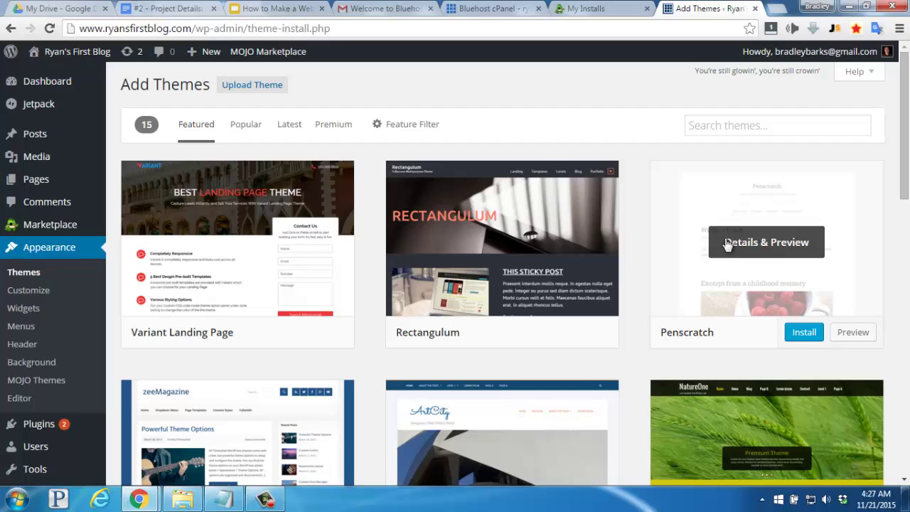
left_click(803, 334)
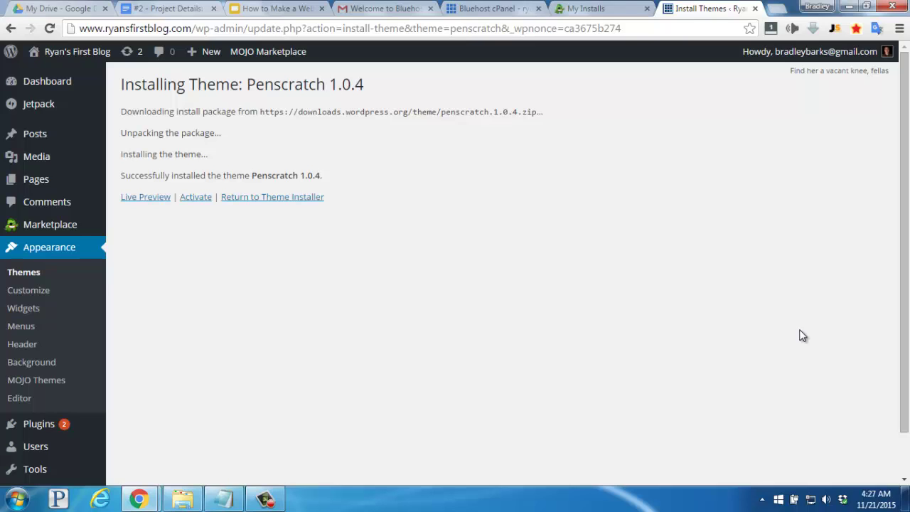
left_click(196, 197)
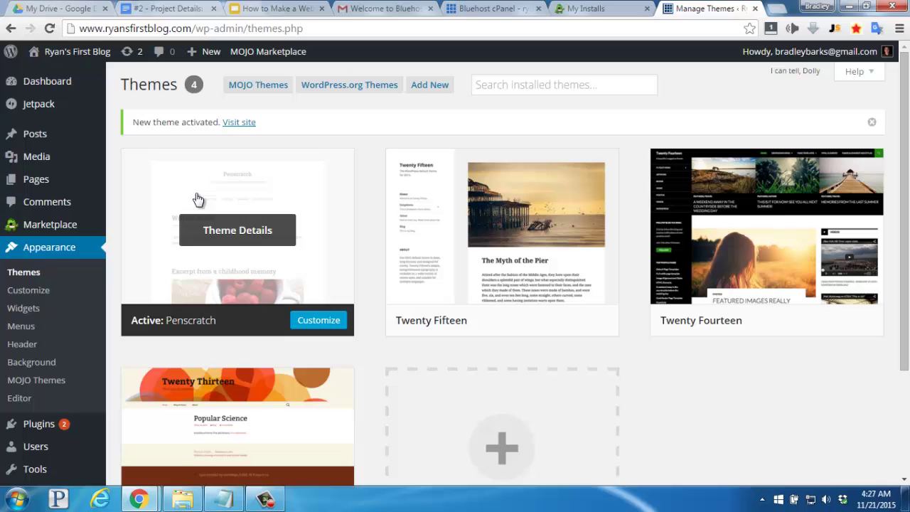
Open the live Ryan's First Blog site from the admin bar in a new tab and view it in Penscratch
right_click(70, 55)
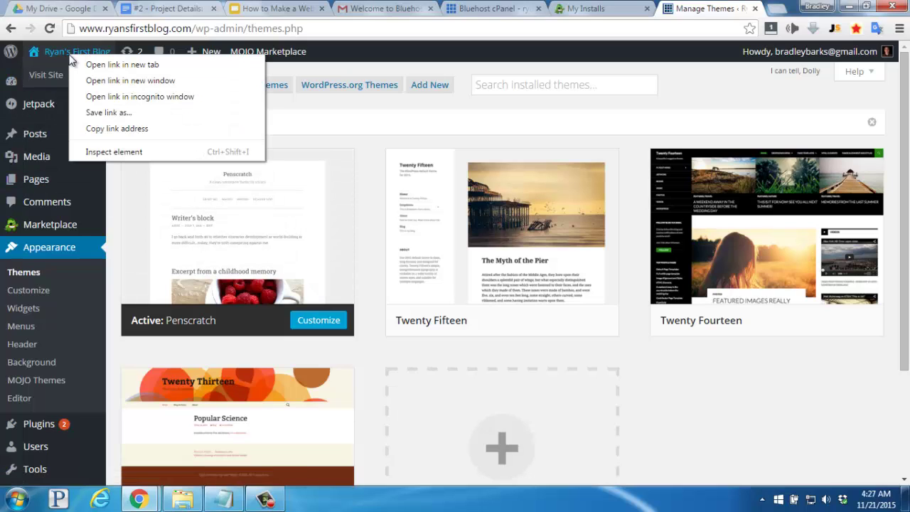
left_click(86, 64)
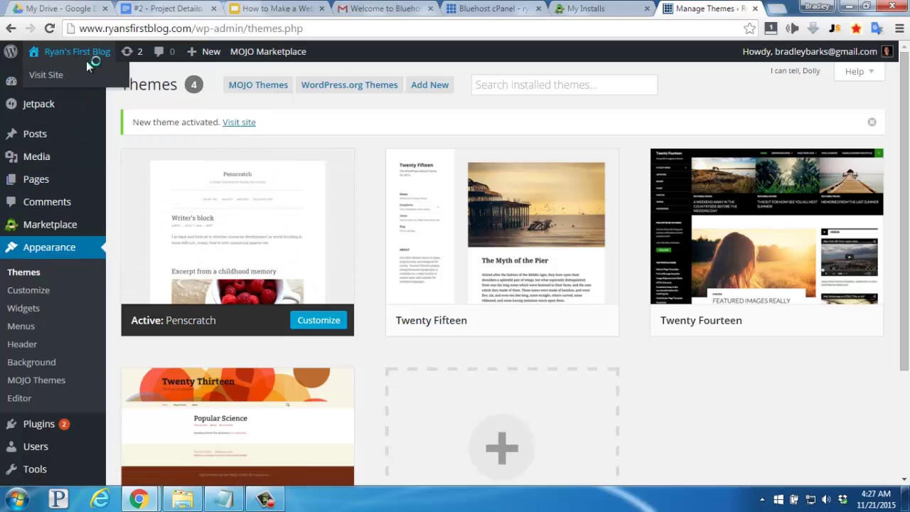
left_click(717, 10)
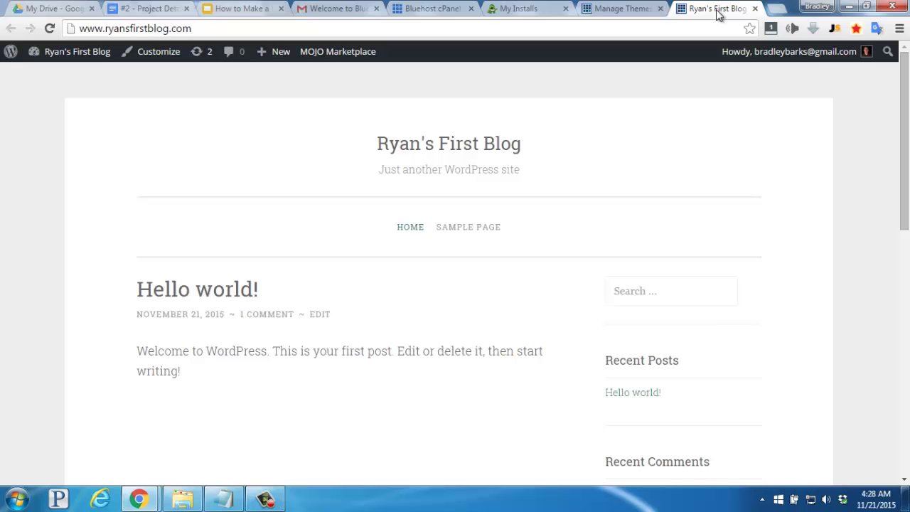
Load the firstsiteguide.com home page in a fresh Chrome tab
left_click(777, 9)
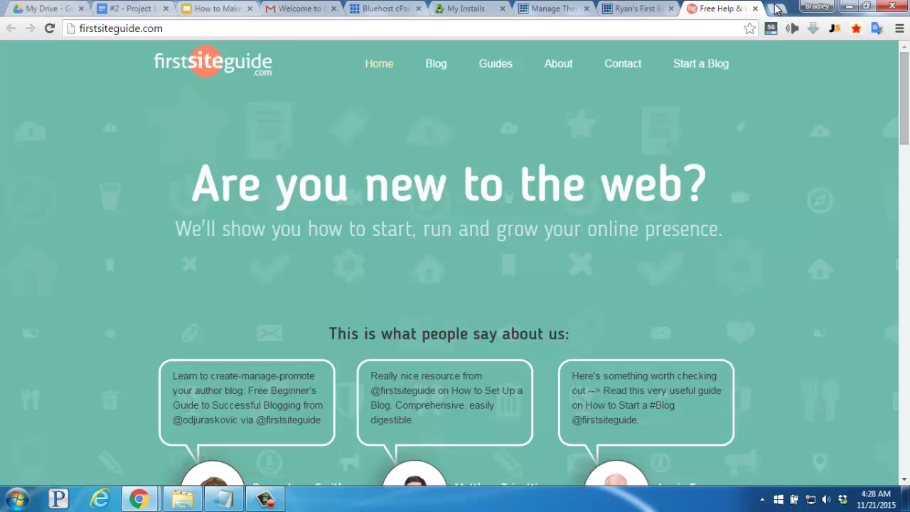